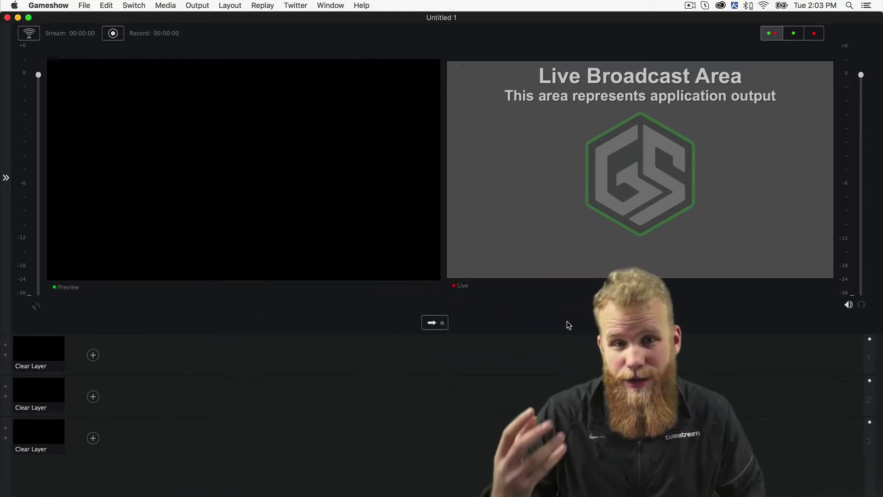
Open the output settings and review the stream's destinations, encoding presets and stream delay
click(200, 6)
click(220, 17)
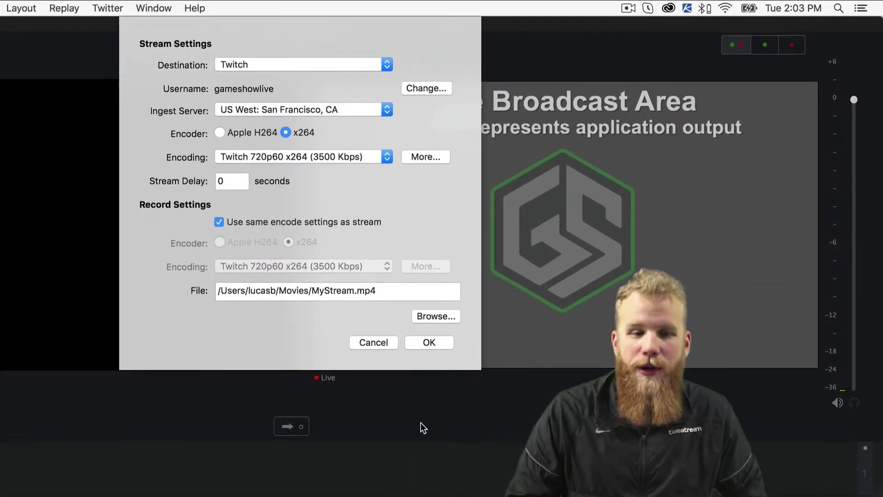
click(382, 64)
click(382, 65)
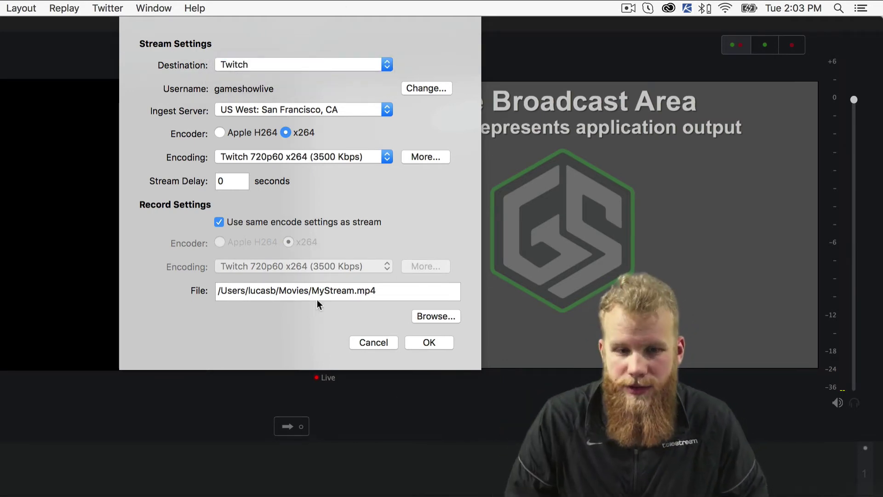
click(387, 155)
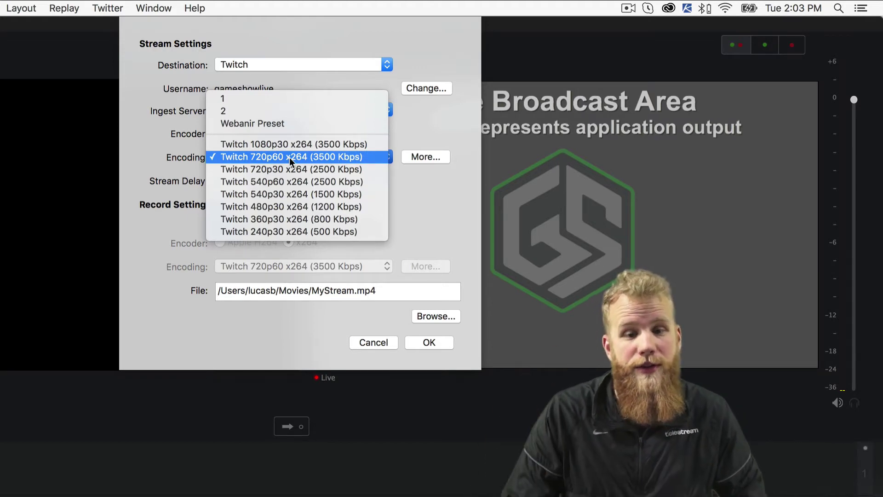
click(419, 194)
double_click(225, 181)
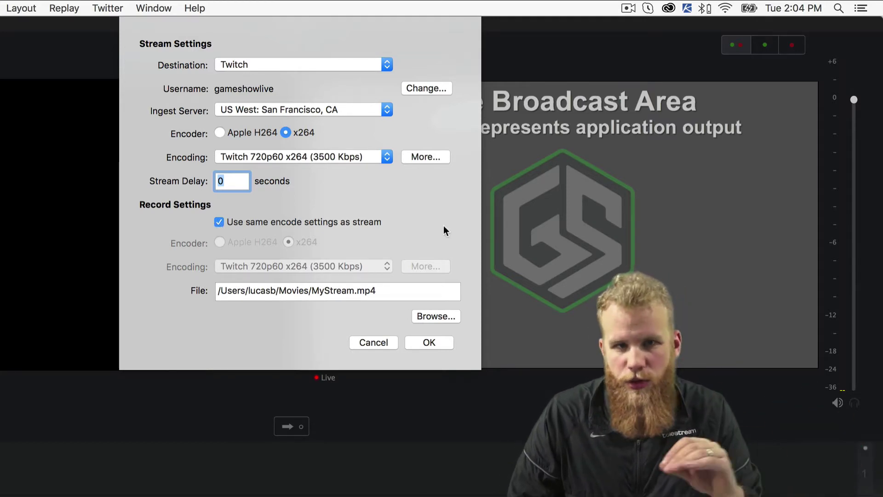
Stop recording from using the stream's encode settings and open the details of the stream's encoding preset
click(251, 220)
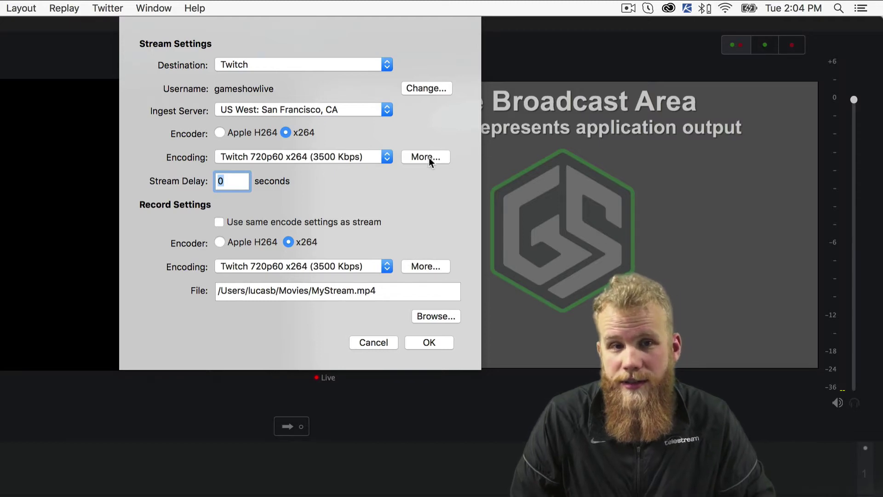
click(429, 158)
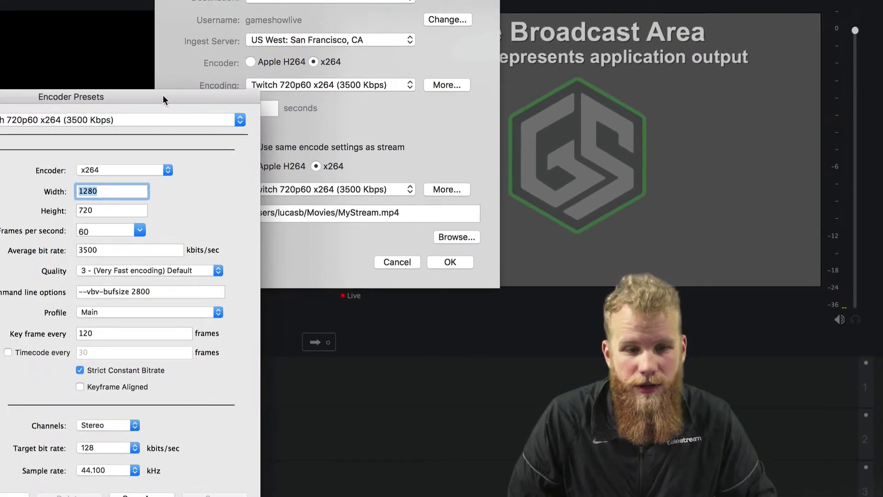
drag(163, 94, 332, 48)
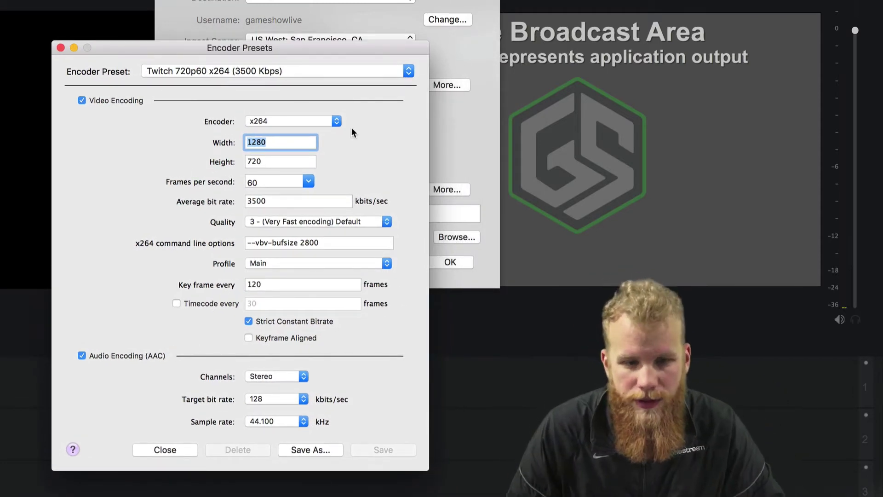
Check the preset's available encoders and set its video size to 1920 wide by 1080 high
click(338, 122)
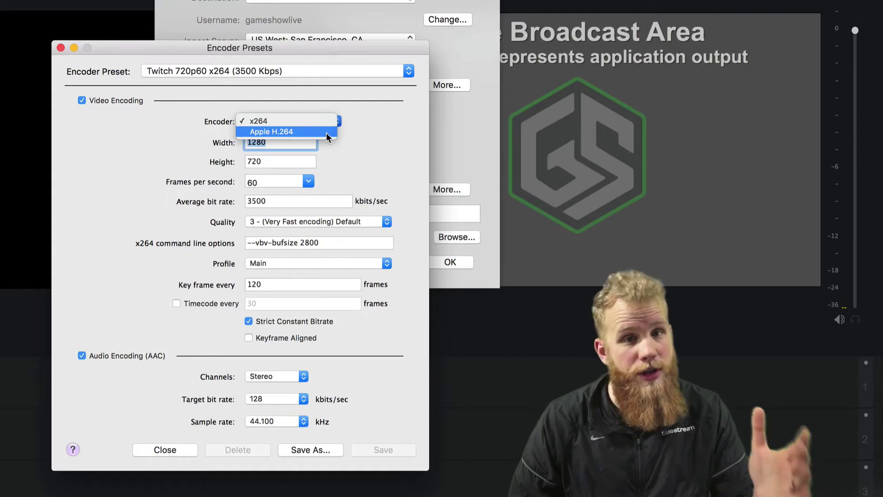
click(358, 130)
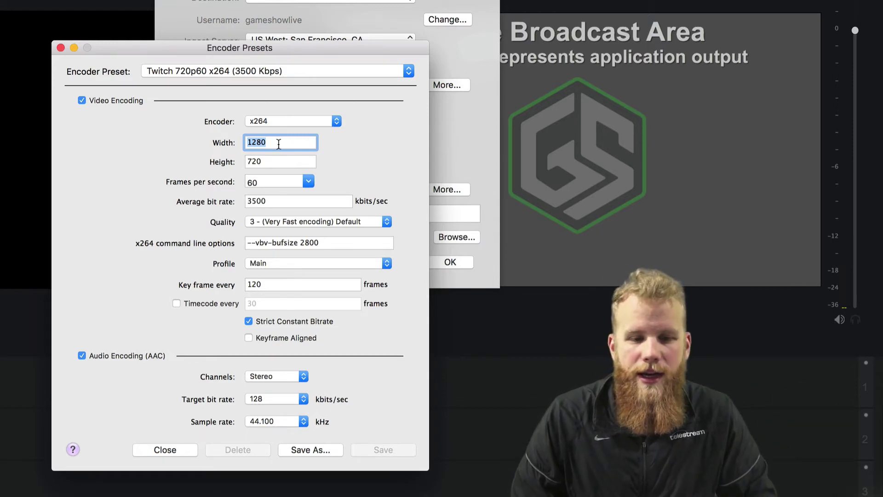
text(1920)
key(Tab)
text(1080)
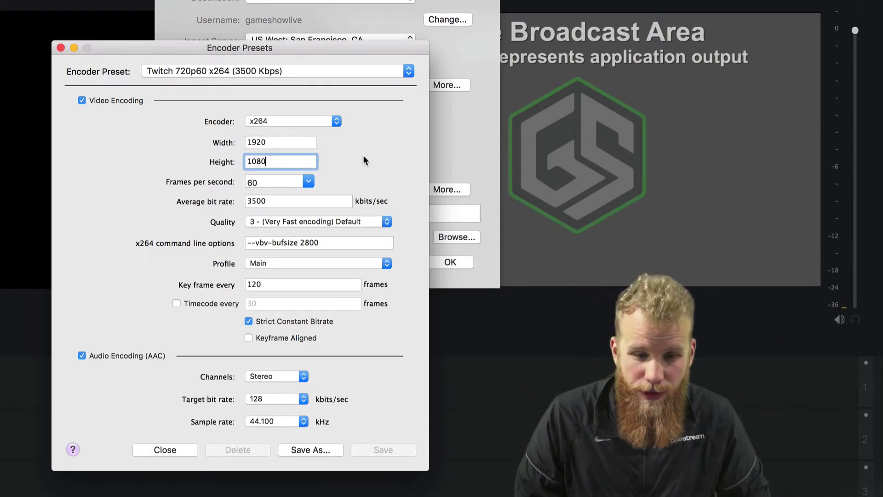
Try 30 frames per second for the preset, and restore the frame rate to 60
click(309, 181)
scroll(297, 232, up, 3)
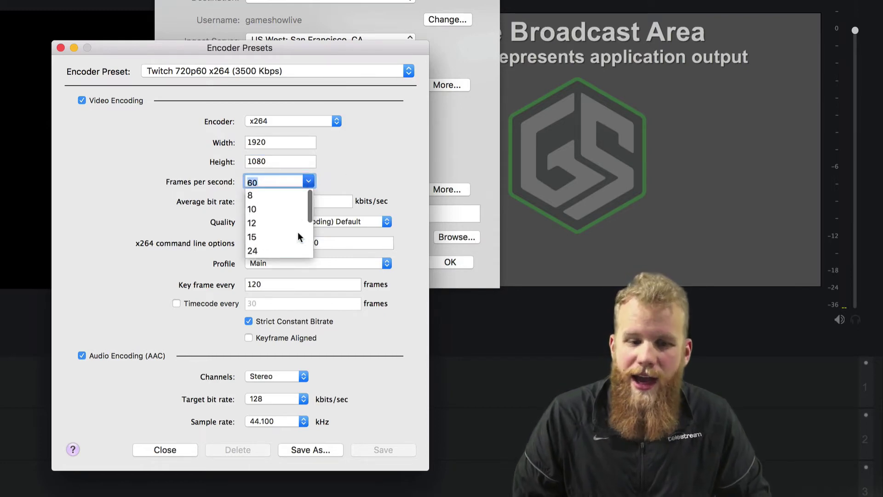
scroll(298, 232, down, 3)
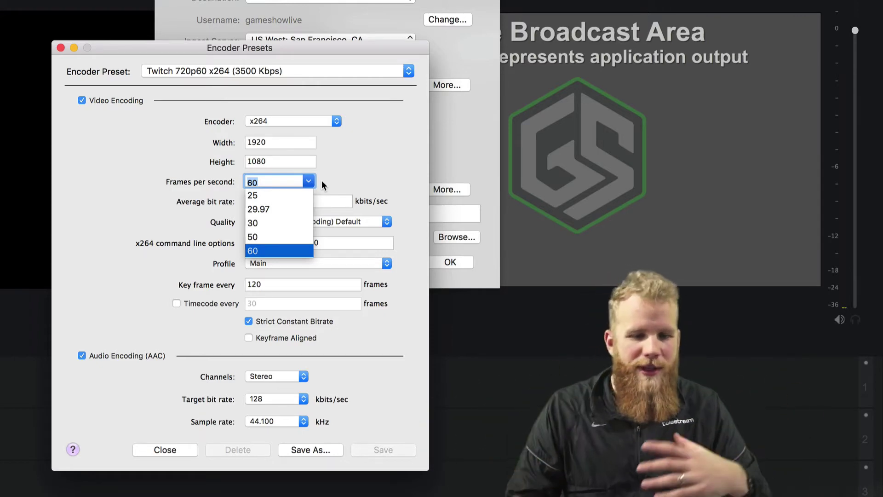
click(279, 224)
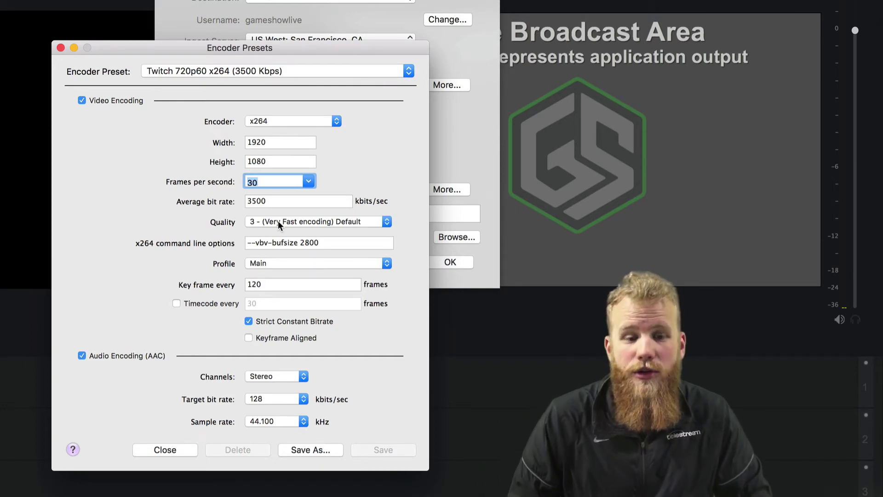
click(307, 182)
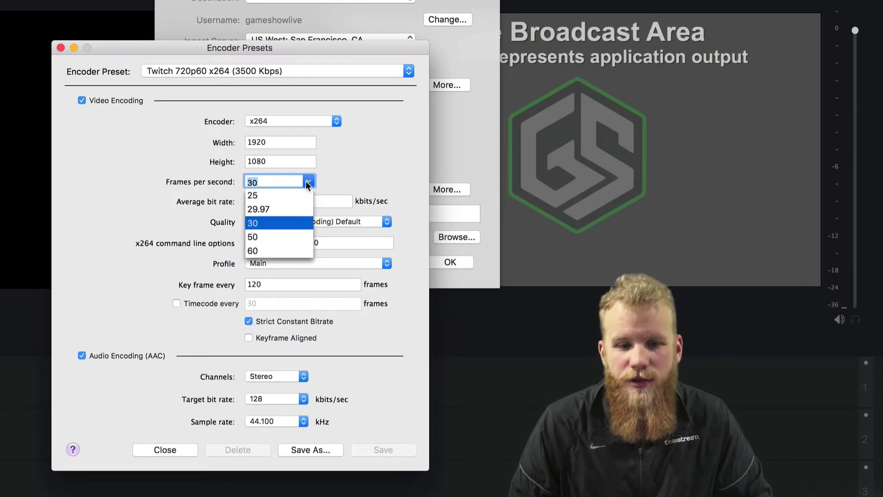
click(279, 248)
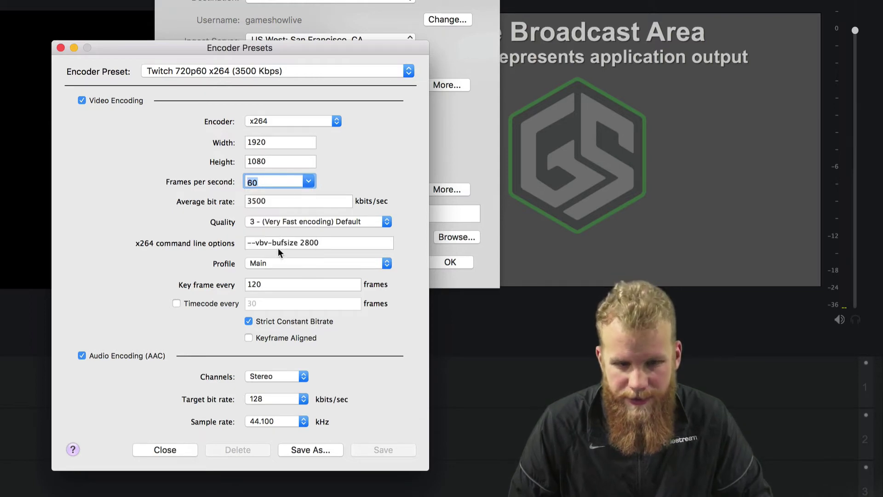
Examine the average bit rate, the preset and encoder choices, quality levels, x264 command line options, profiles and key frame interval
click(323, 200)
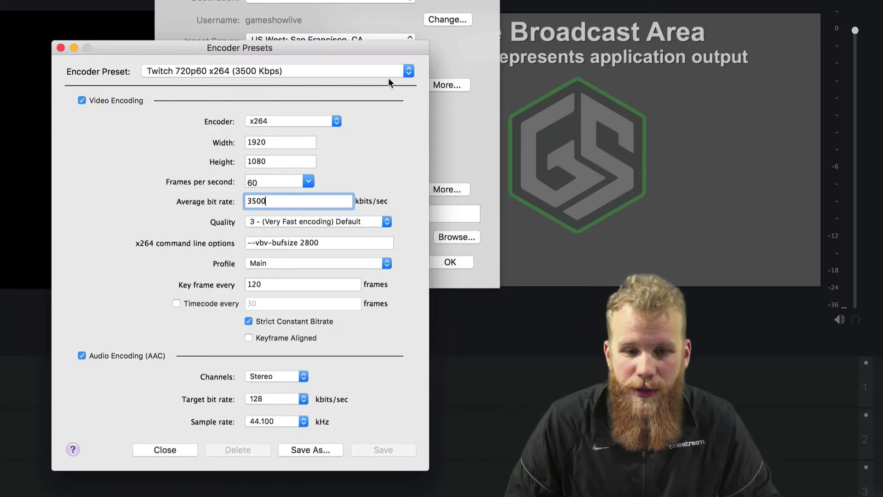
click(405, 70)
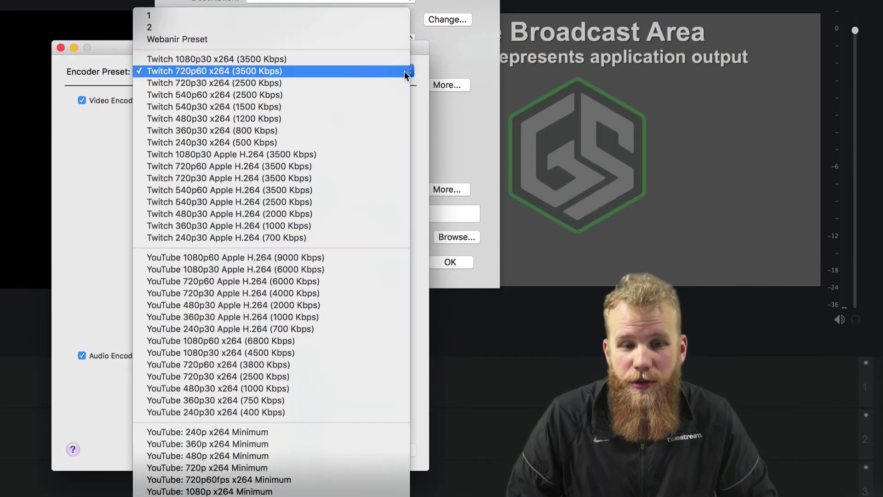
click(318, 71)
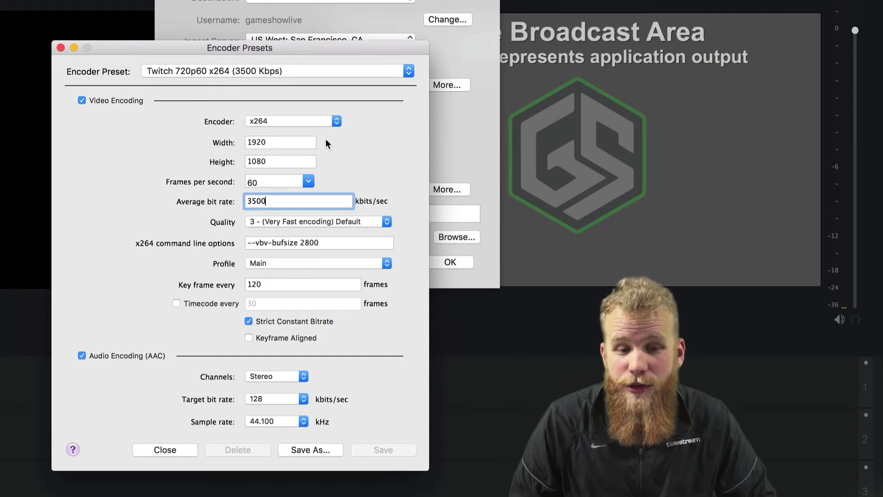
click(340, 121)
click(343, 121)
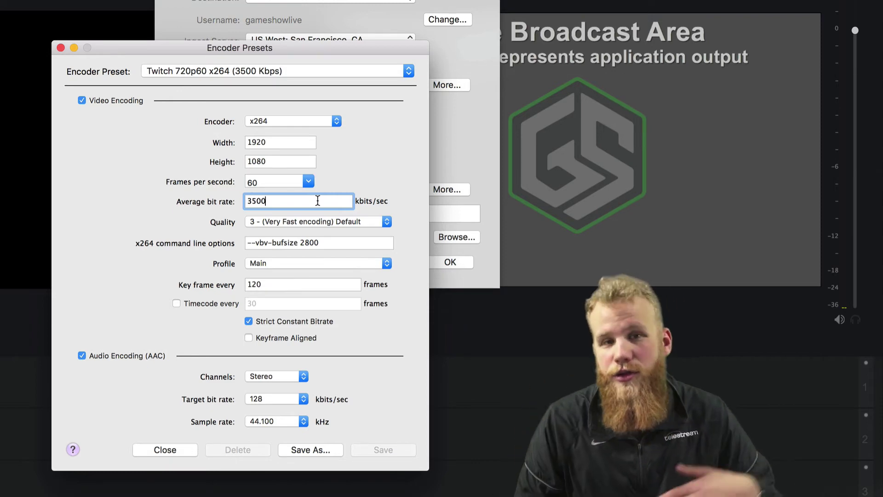
click(386, 222)
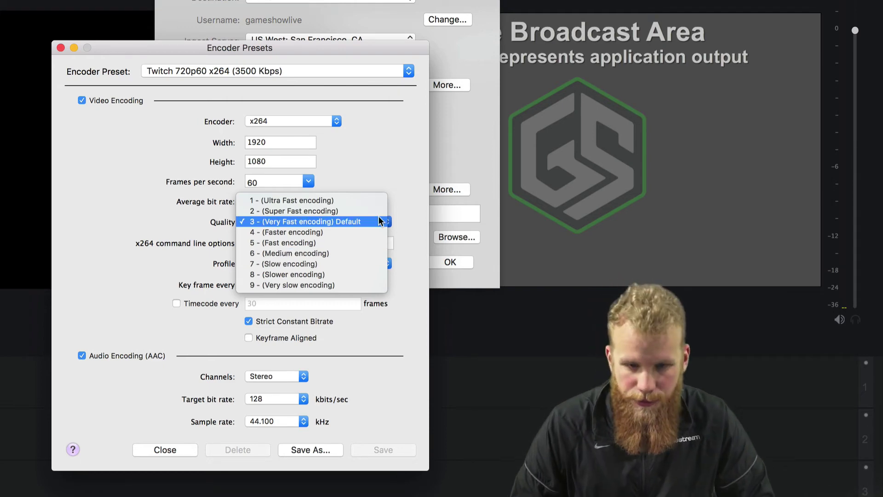
click(393, 182)
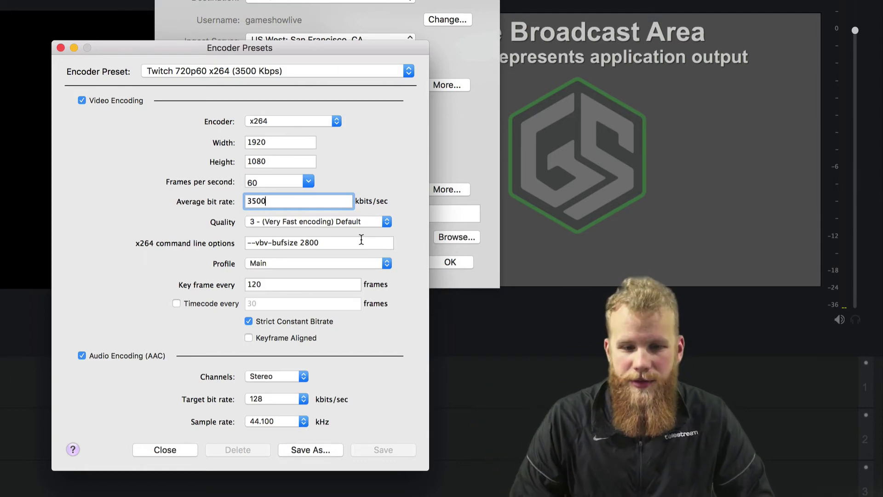
click(356, 242)
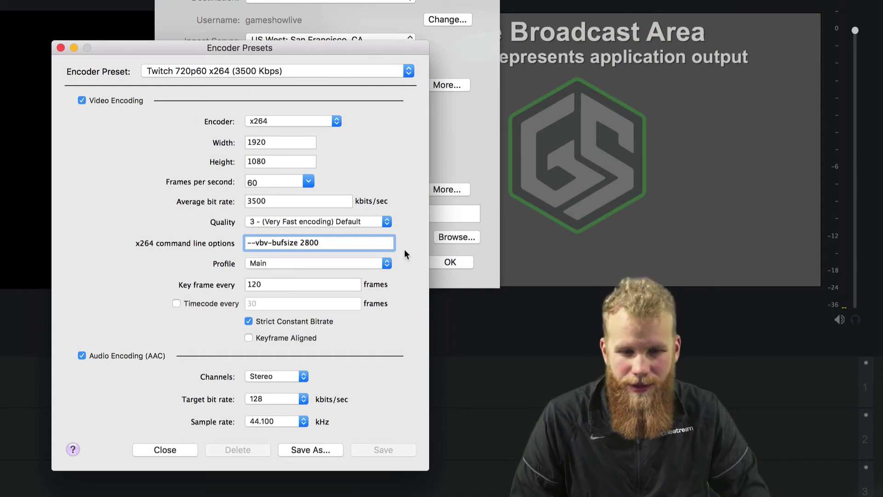
click(386, 267)
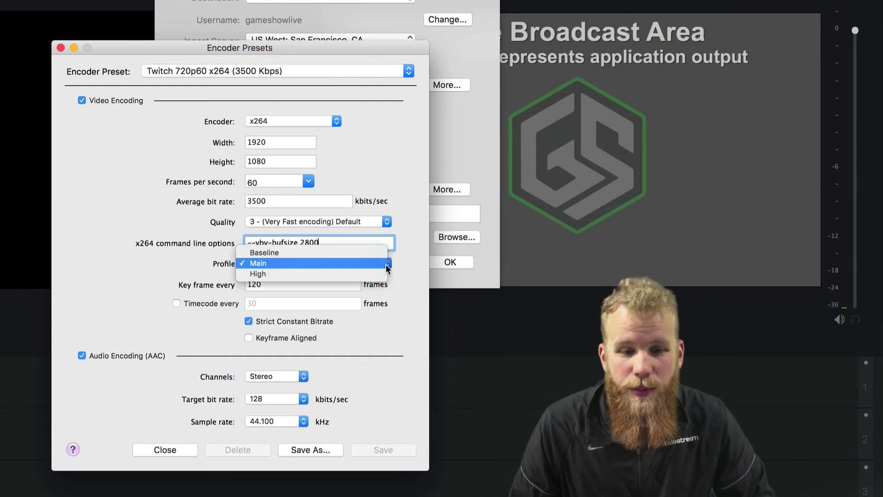
click(348, 265)
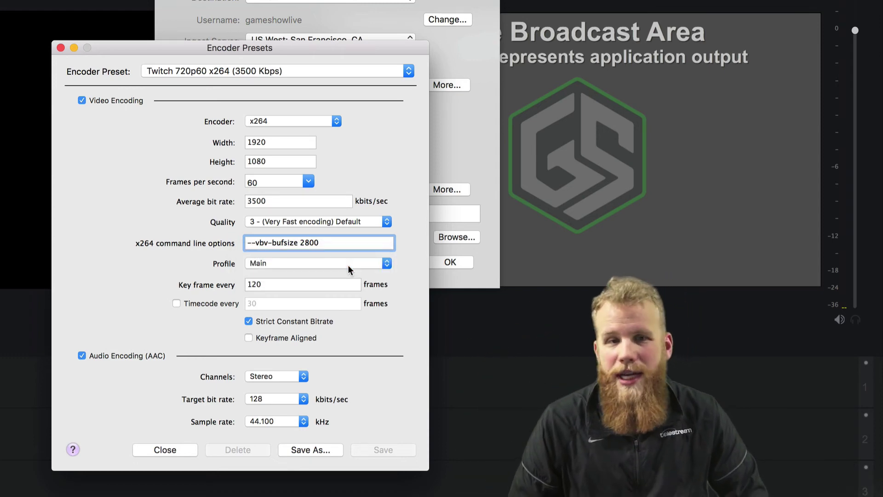
click(323, 286)
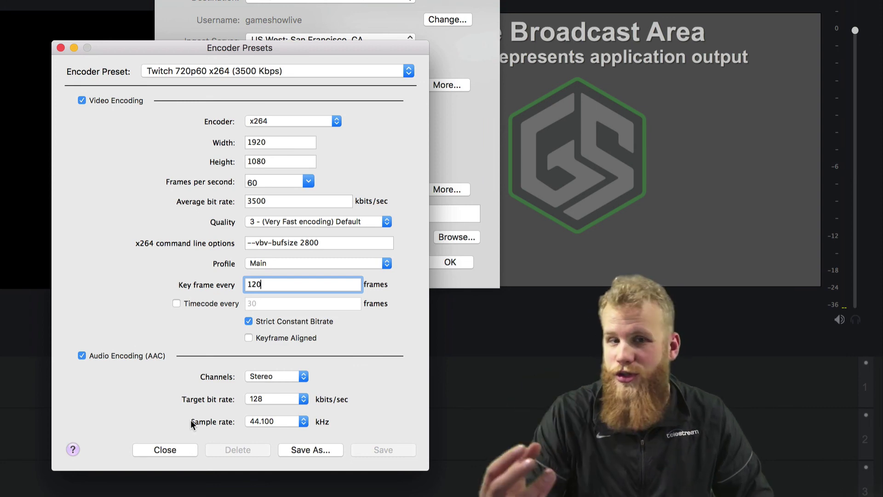
Examine the audio encoding choices for channels, target bit rate and sample rate
click(300, 376)
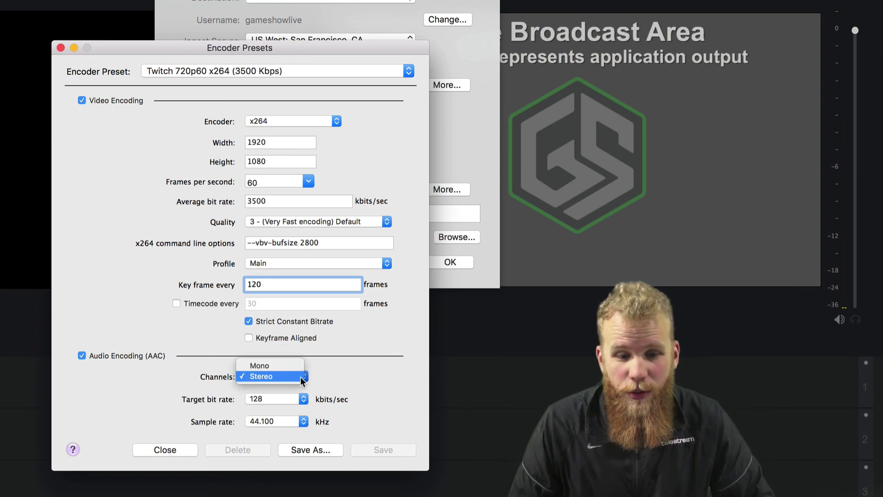
click(299, 377)
click(303, 398)
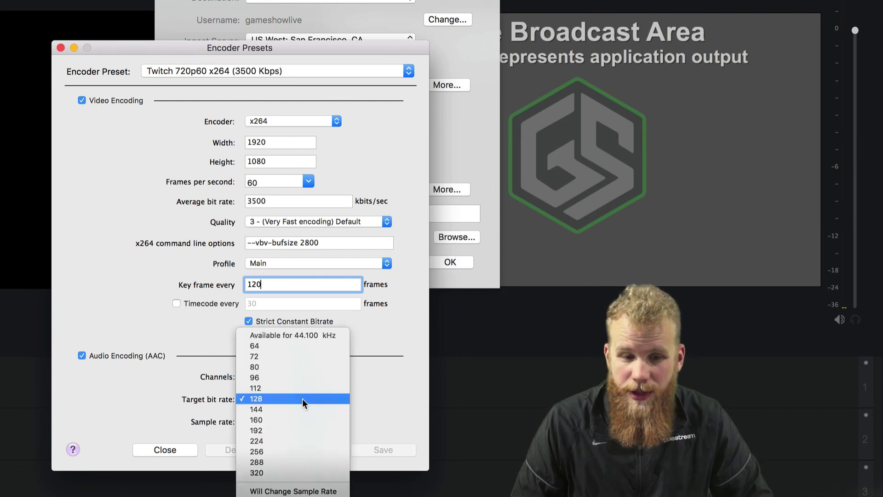
click(359, 403)
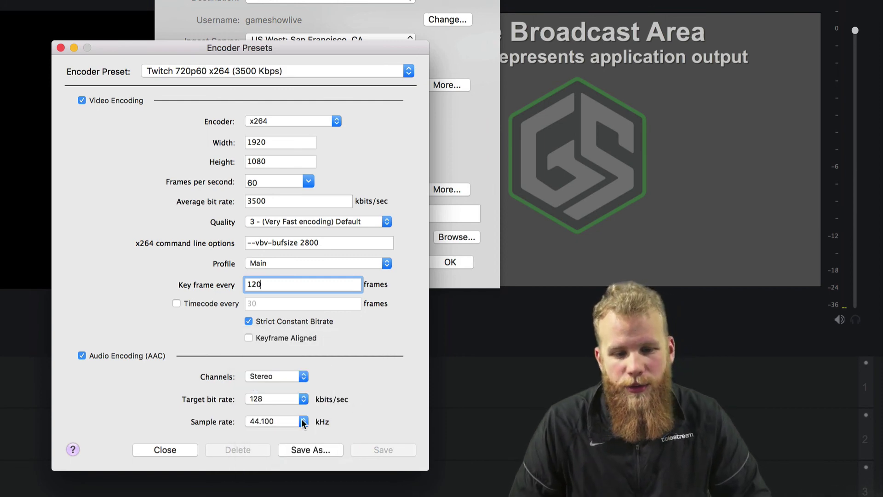
click(302, 421)
click(370, 401)
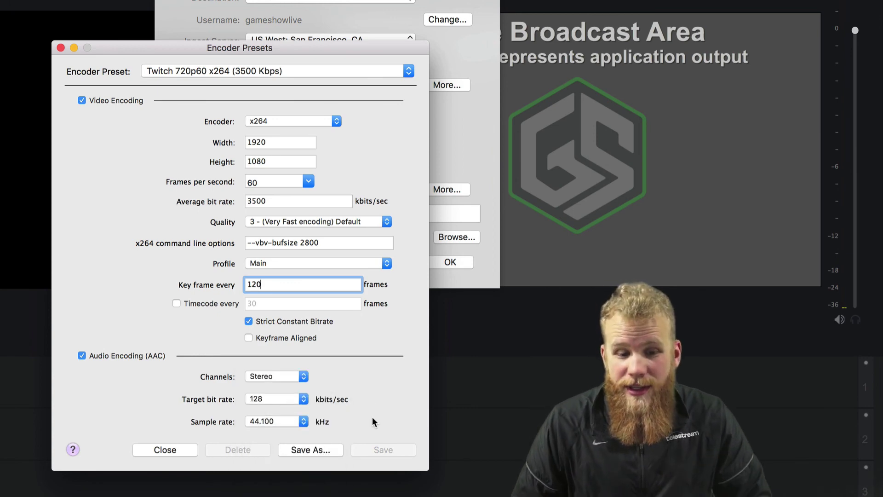
Save the modified encoder settings as a separate preset named "My new preset"
click(313, 450)
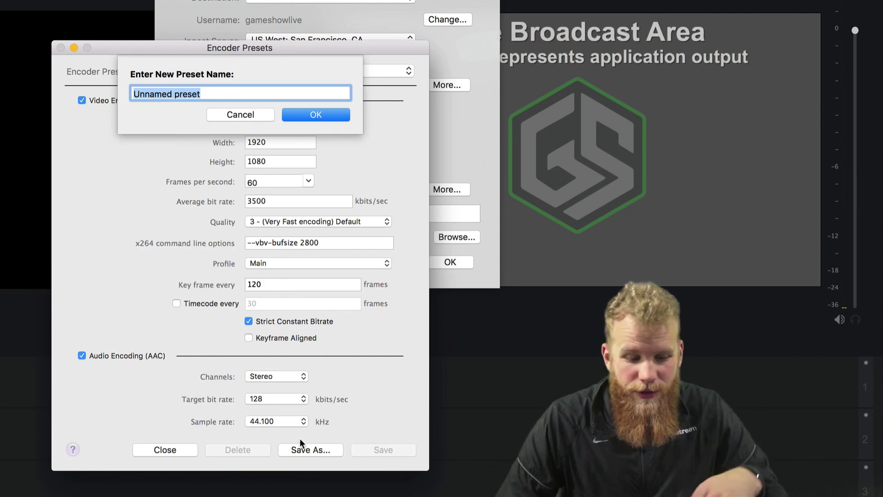
text(My new pres)
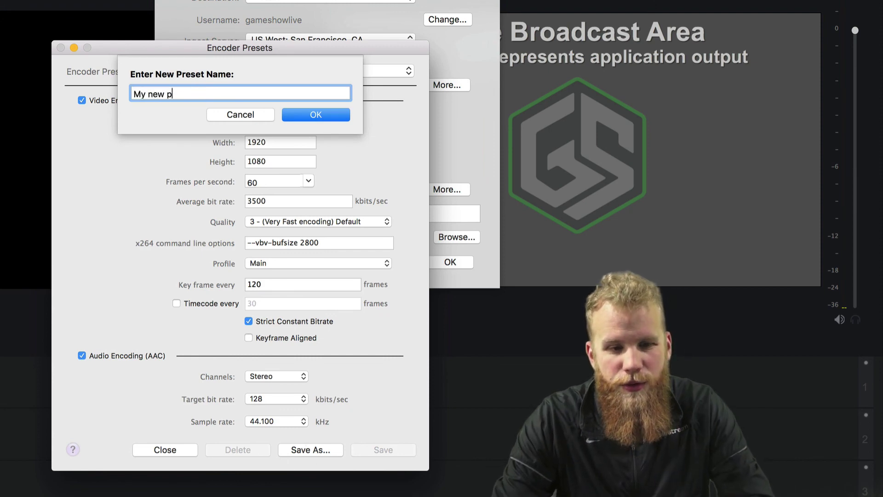
text(et)
key(Return)
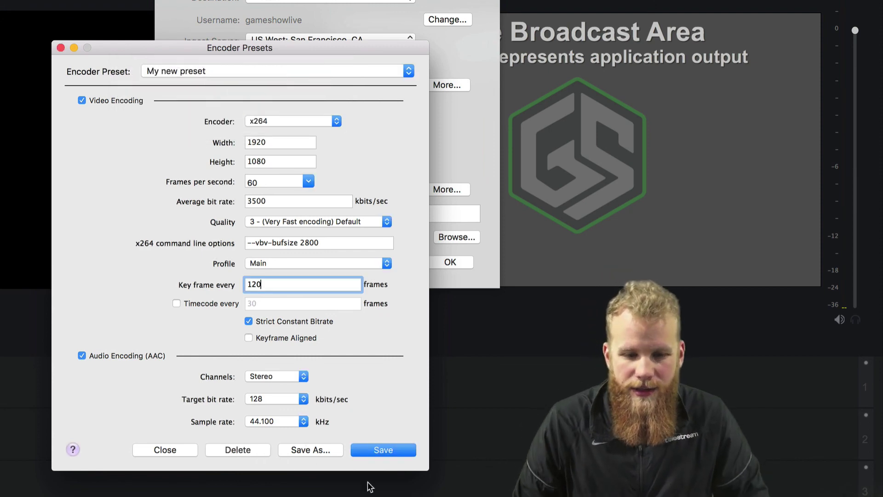
Close the encoder presets window and choose "My new preset" as the stream's encoding
click(60, 47)
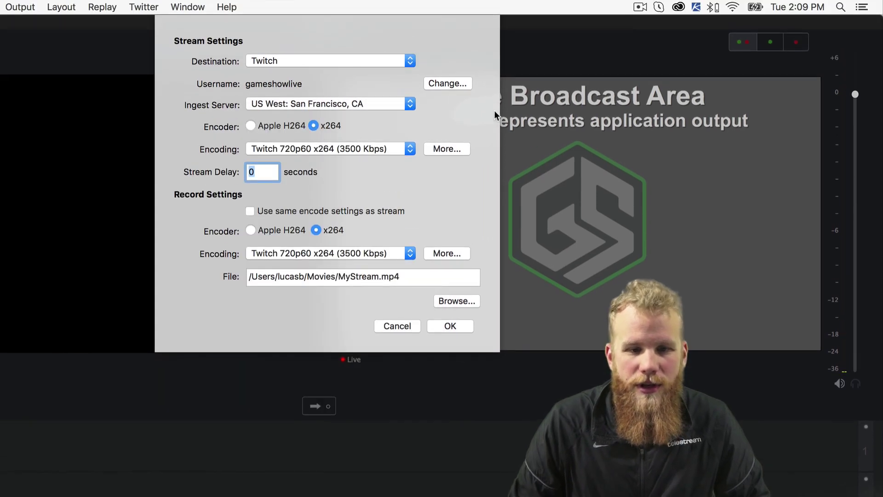
click(409, 150)
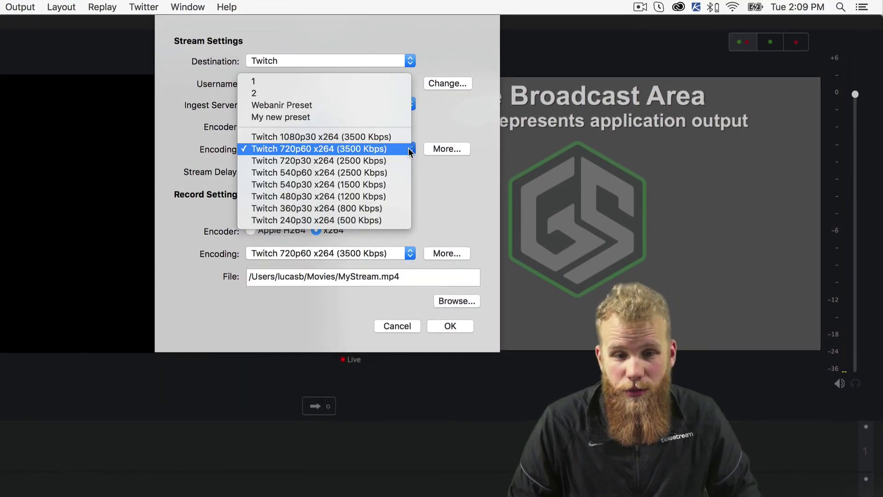
click(342, 116)
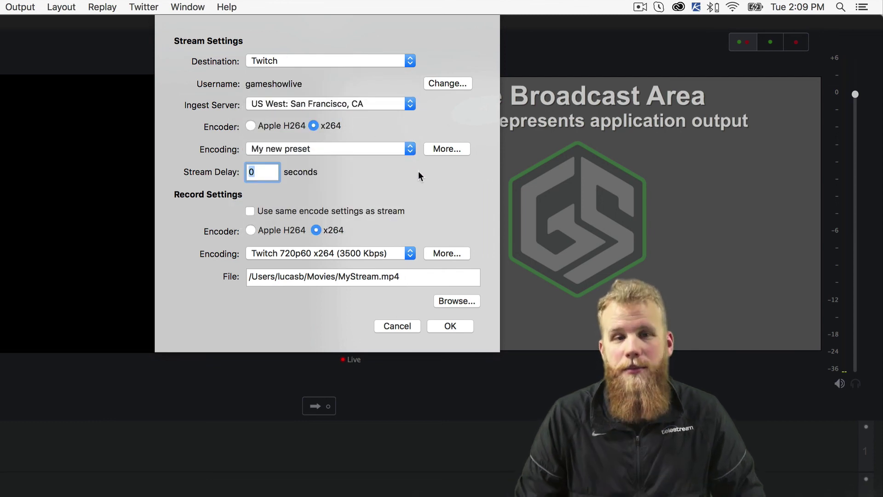